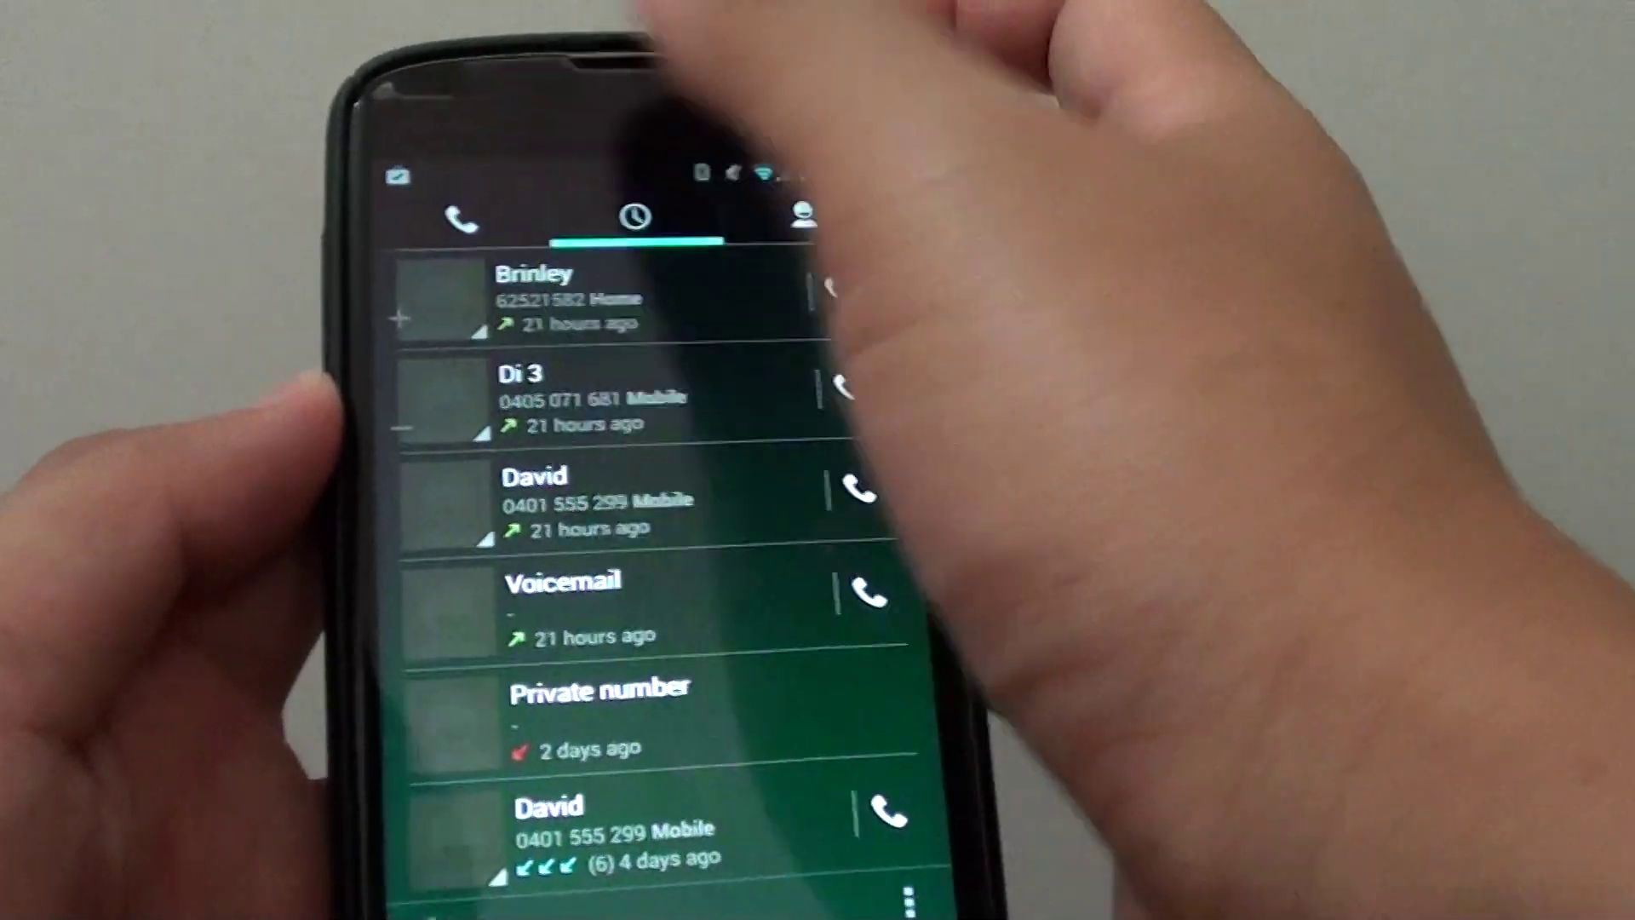
# Step: From the Recent calls list, clear the entire call log and confirm the deletion
pyautogui.click(462, 220)
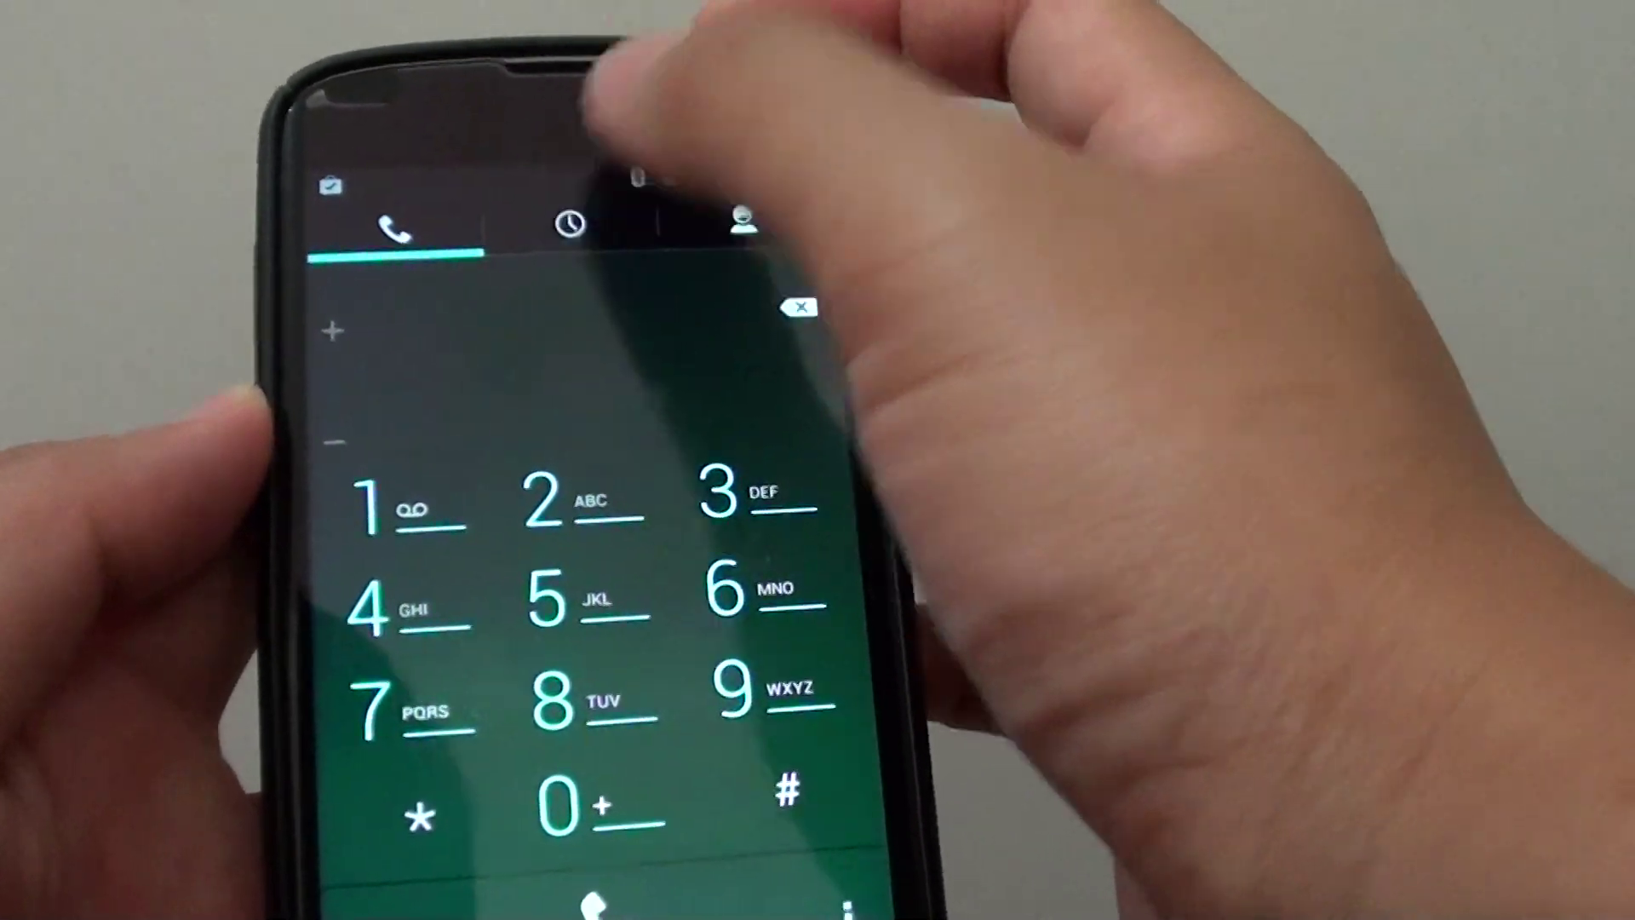
pyautogui.click(635, 216)
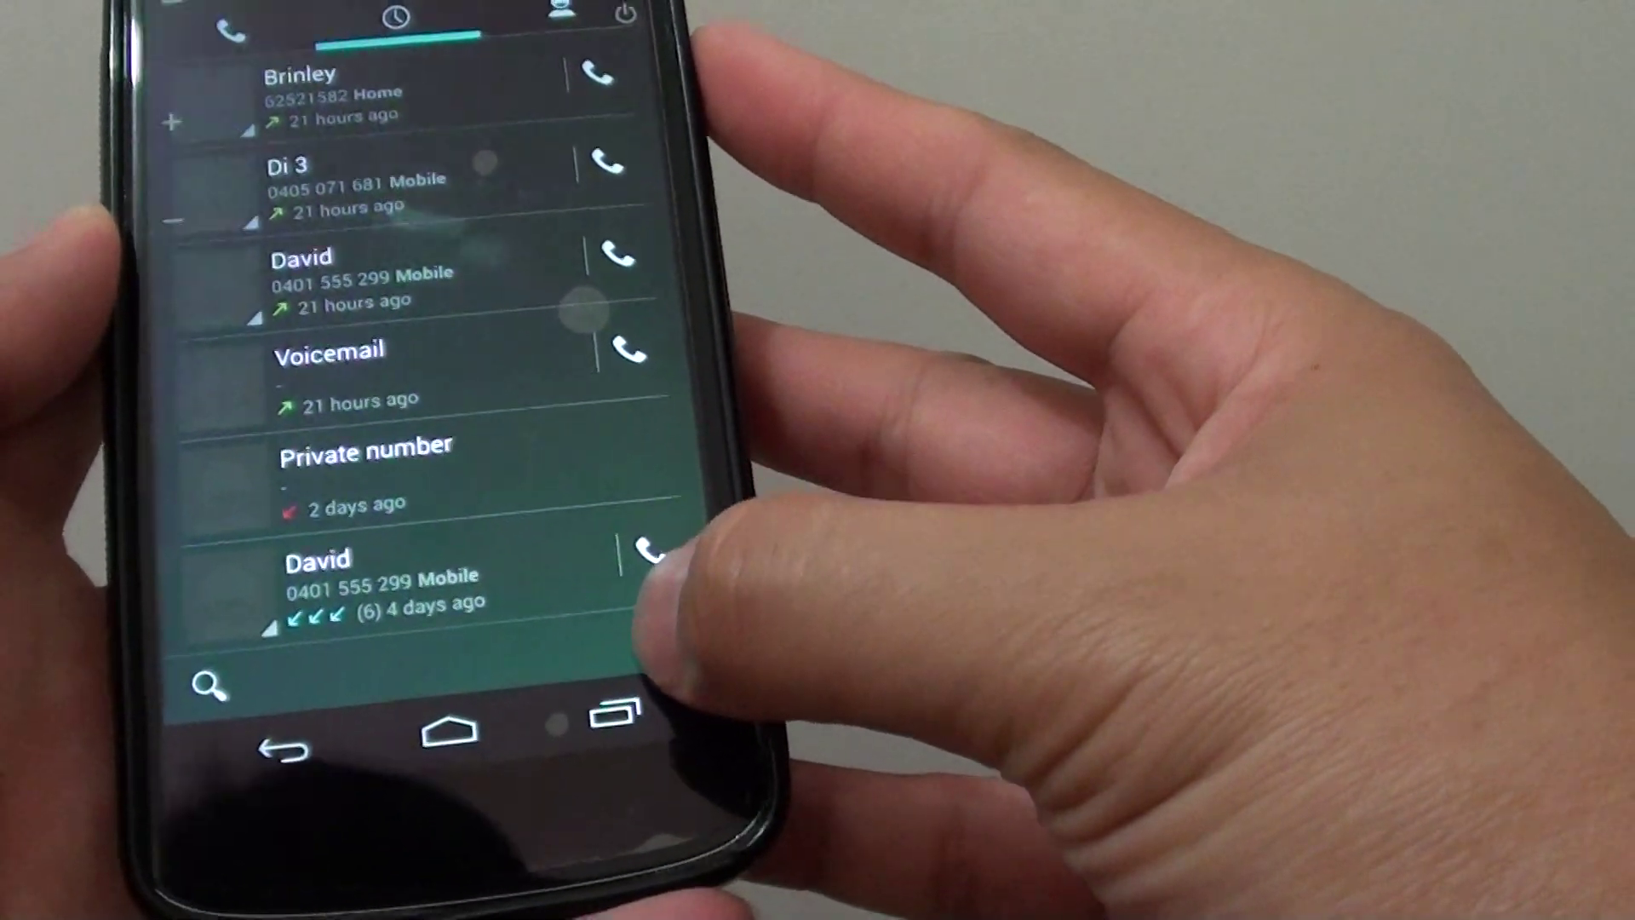
pyautogui.click(665, 647)
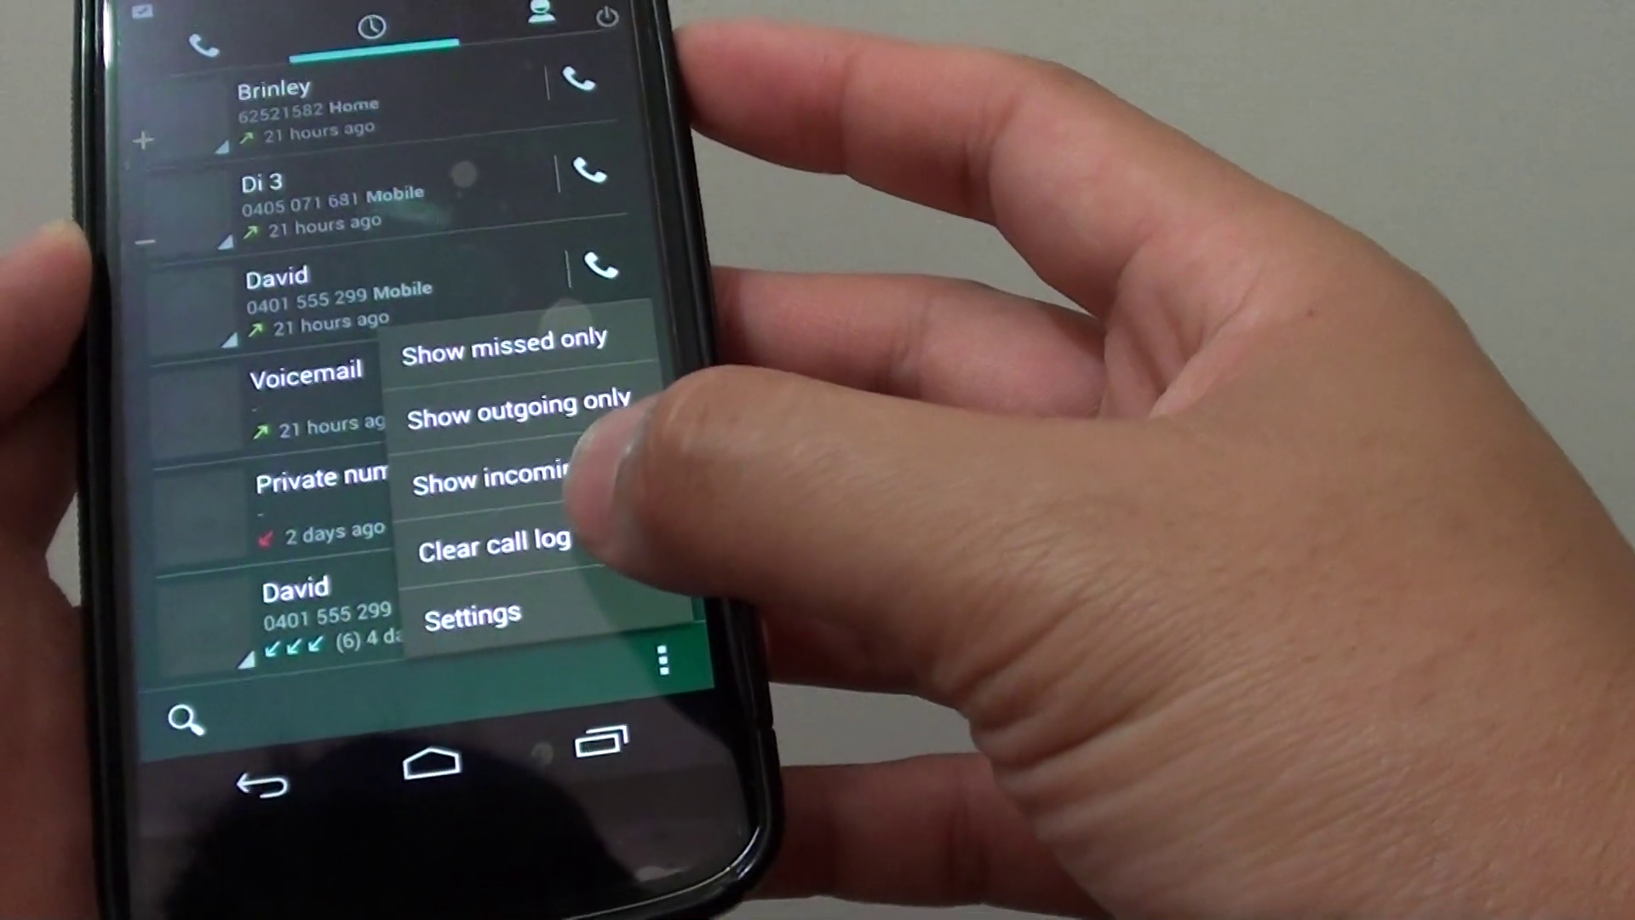
pyautogui.click(499, 526)
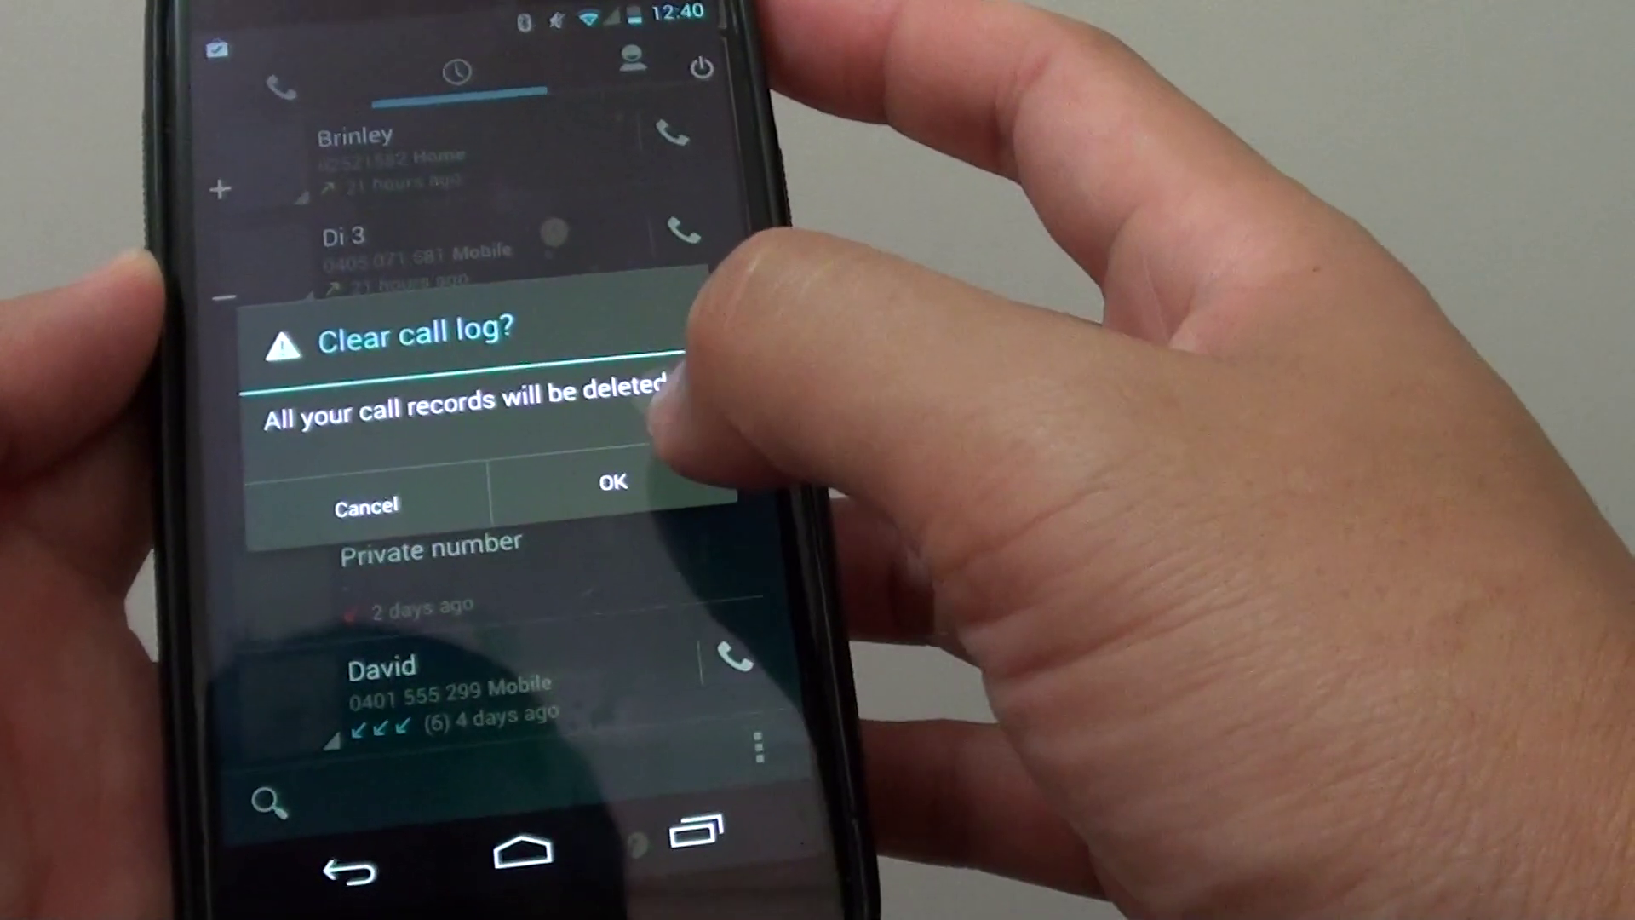
pyautogui.click(588, 473)
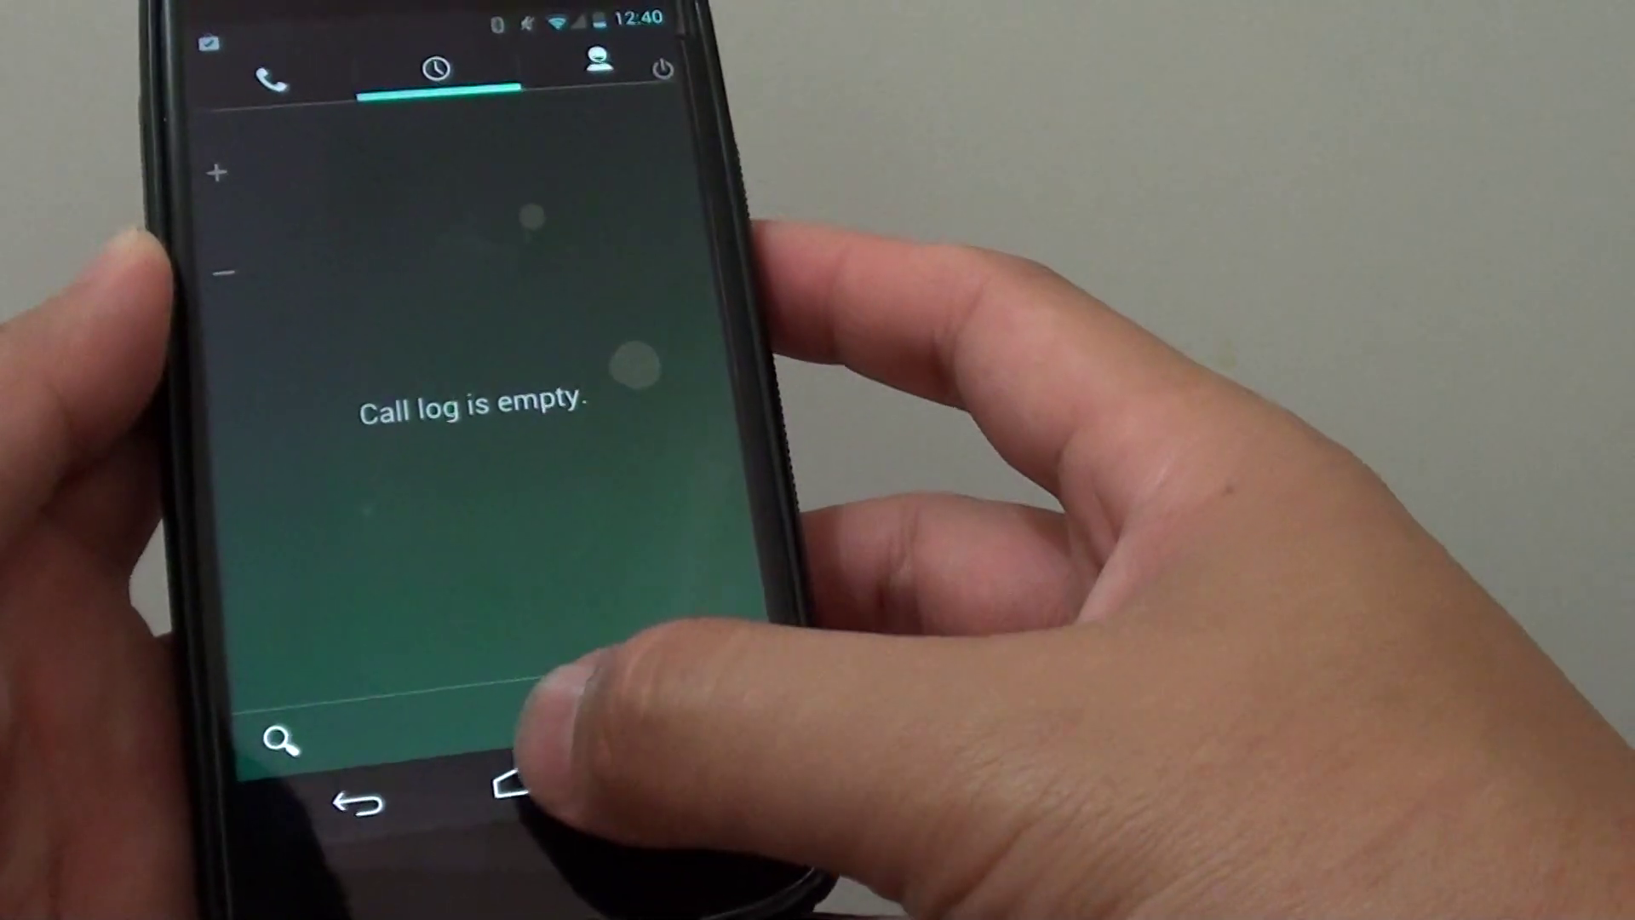
# Step: Exit the Phone app from the empty call log using the Home button
pyautogui.click(511, 782)
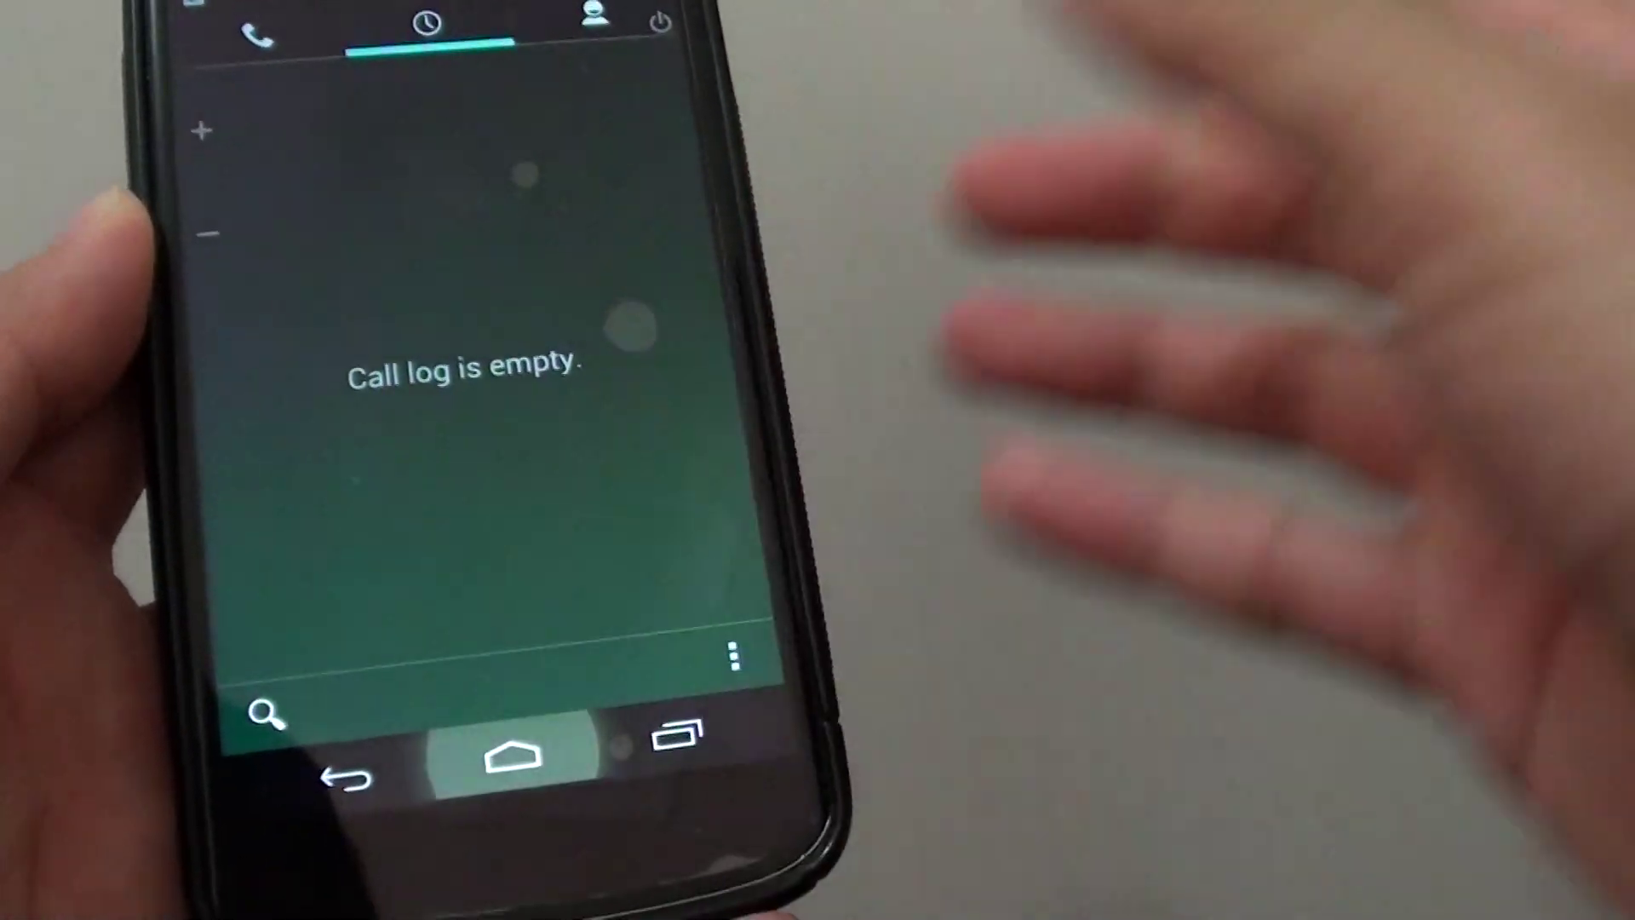